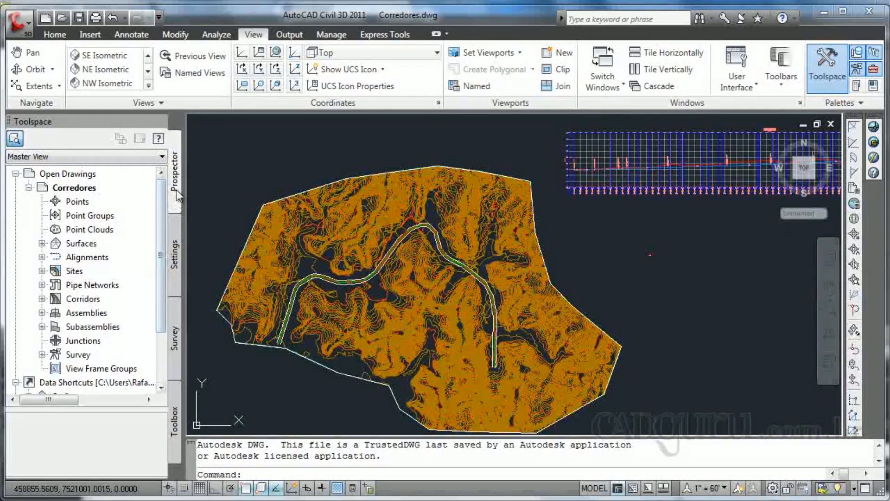
- Zoom to the Primary Road Full Section assembly in the drawing
click(41, 313)
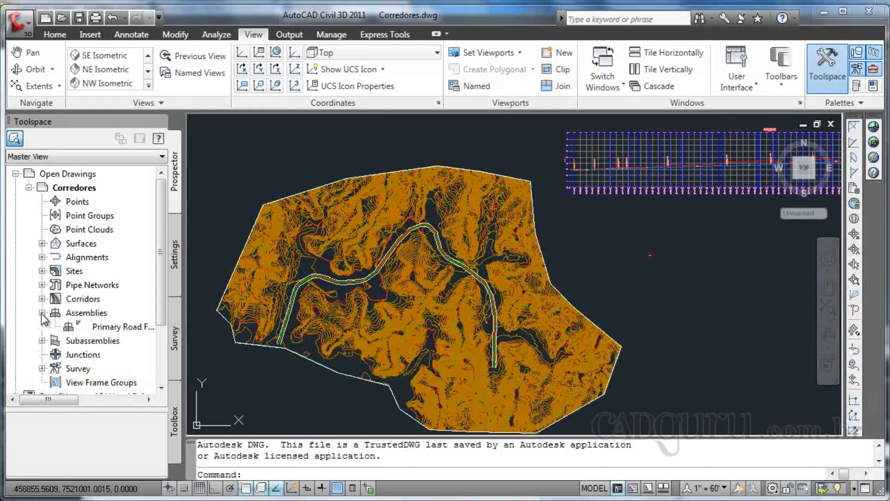
right_click(120, 327)
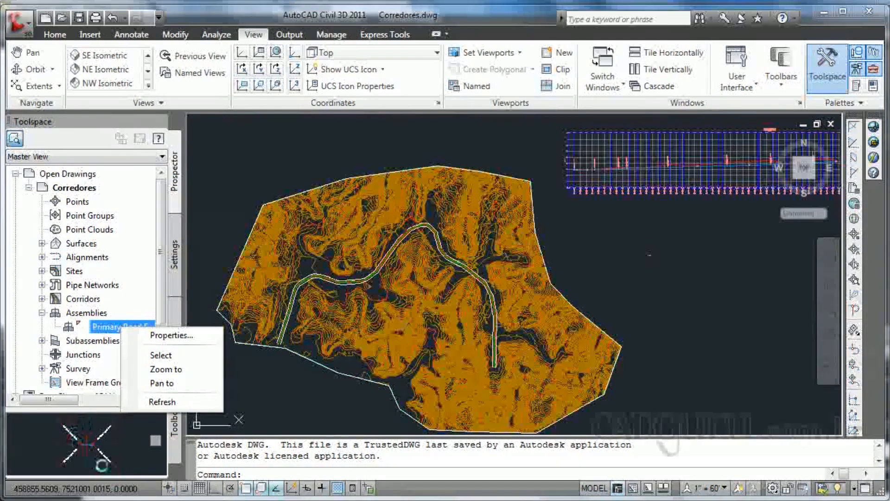
click(167, 369)
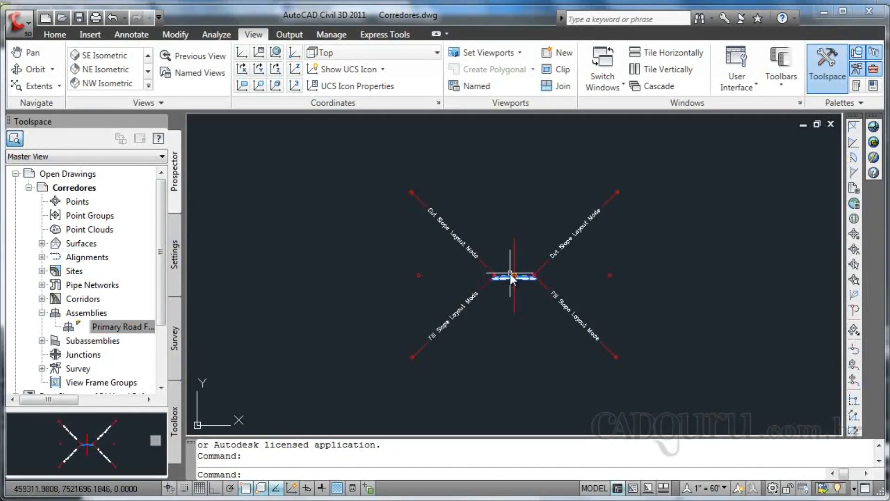
scroll(510, 273, up, 4)
scroll(510, 273, up, 2)
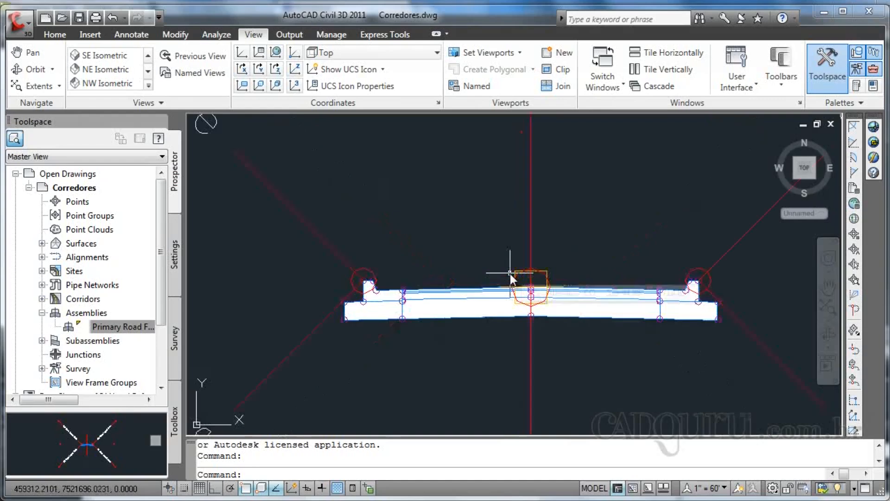
- Examine the left lane and the kerb subassemblies on both sides of the road assembly
scroll(497, 279, down, 2)
click(475, 297)
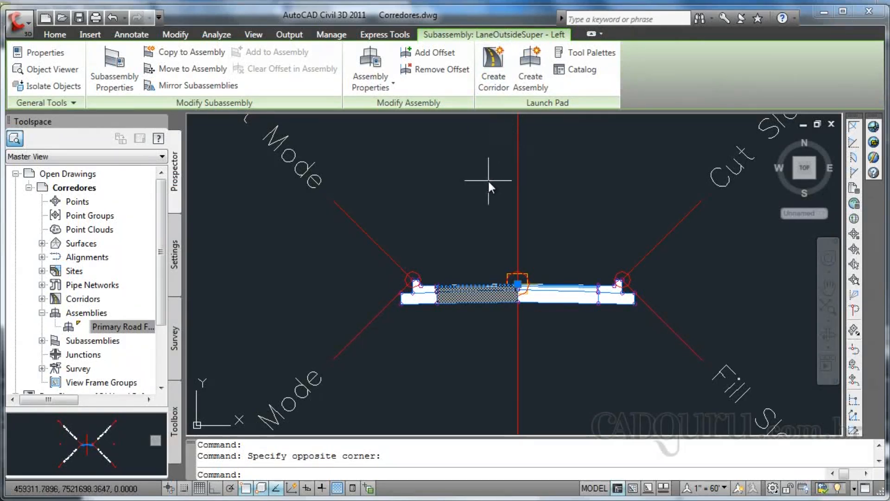
key(Escape)
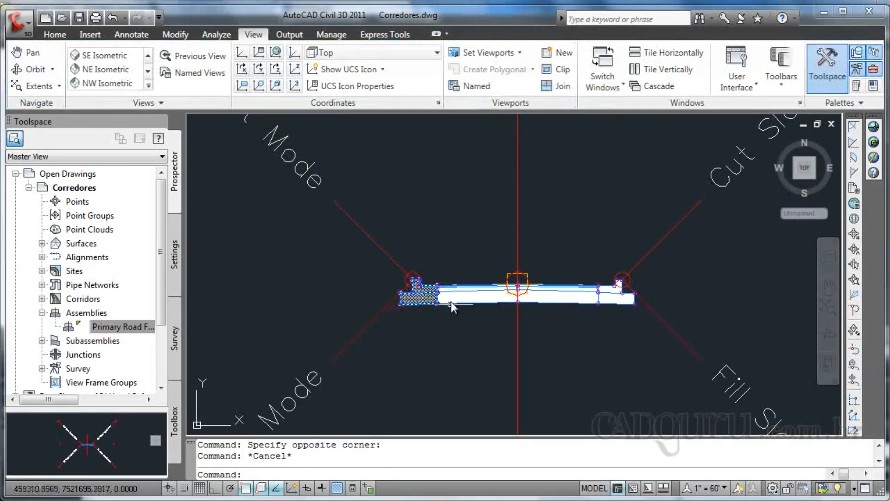
mouse_move(628, 297)
mouse_move(617, 268)
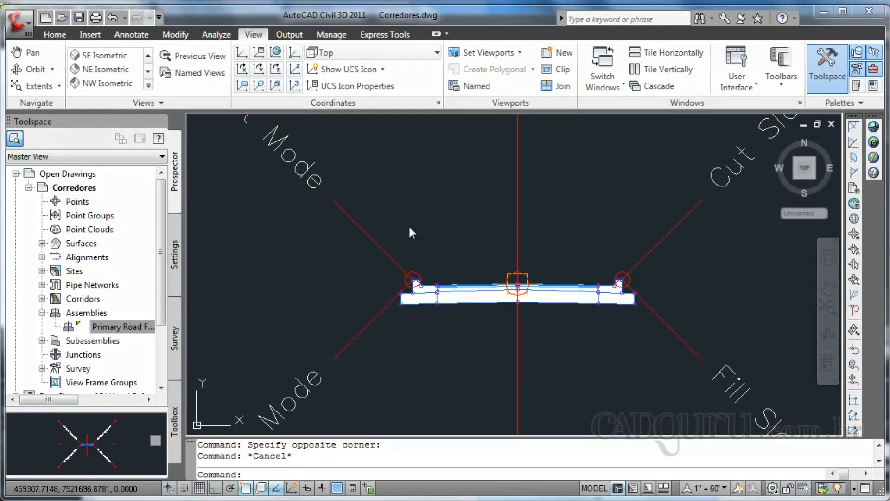
- Show the Civil Metric Subassemblies tool palettes and look through the ready-made assemblies and junctions
click(54, 36)
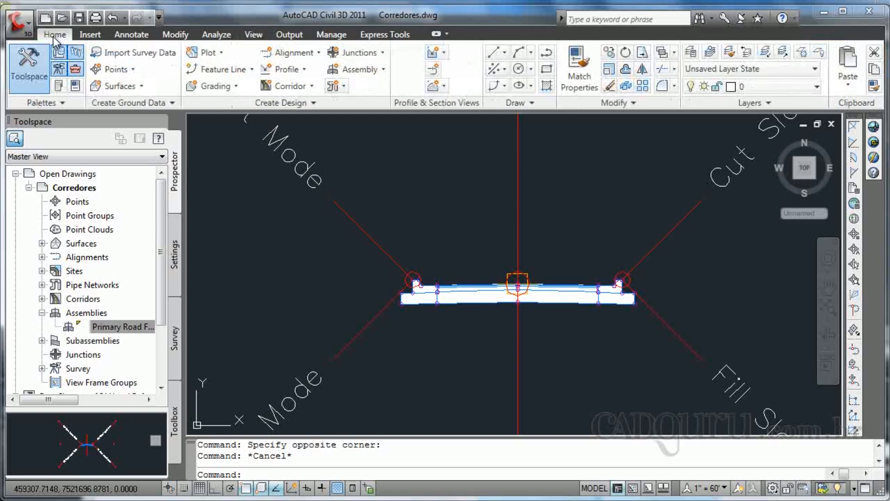
click(61, 86)
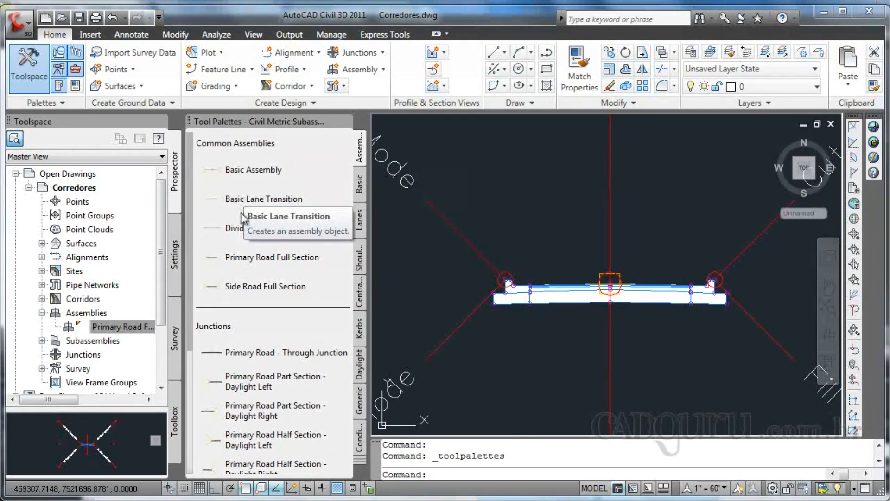
scroll(190, 227, down, 3)
scroll(199, 301, down, 3)
scroll(199, 324, up, 6)
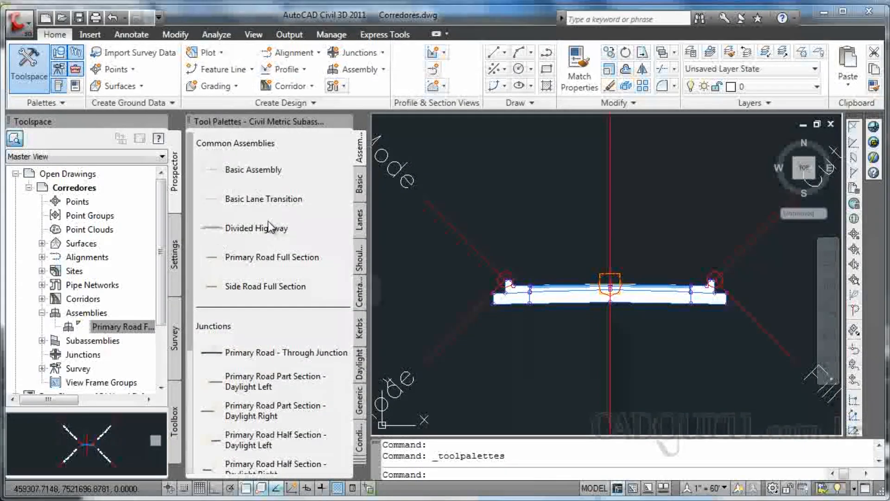
- Look through the Basic, Lanes, Shoulders, Daylight, Generic and Kerbs subassembly categories
click(357, 190)
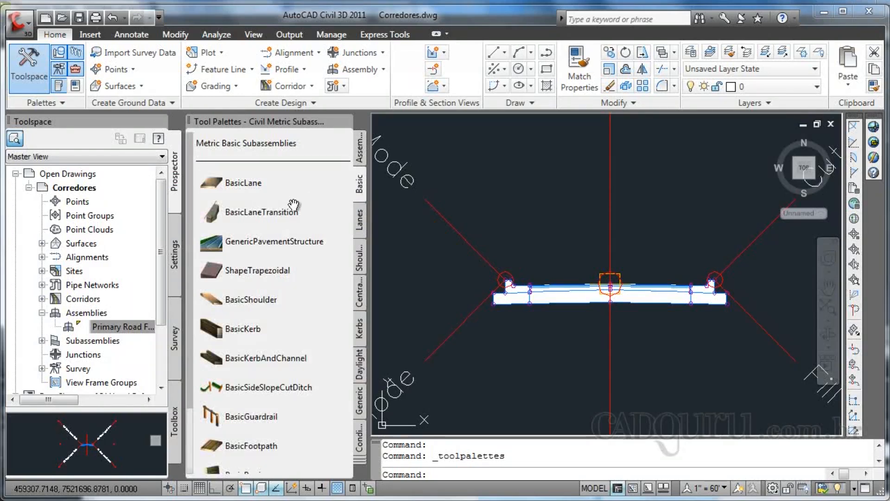
drag(186, 211, 186, 294)
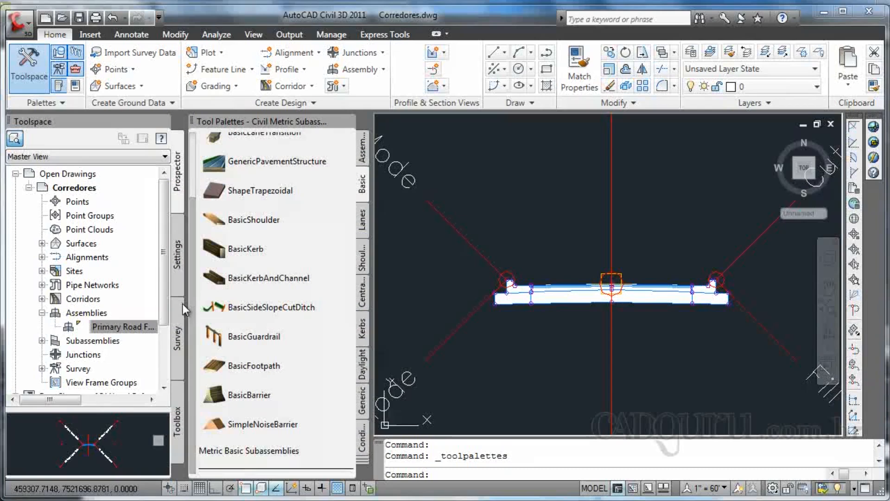
click(363, 221)
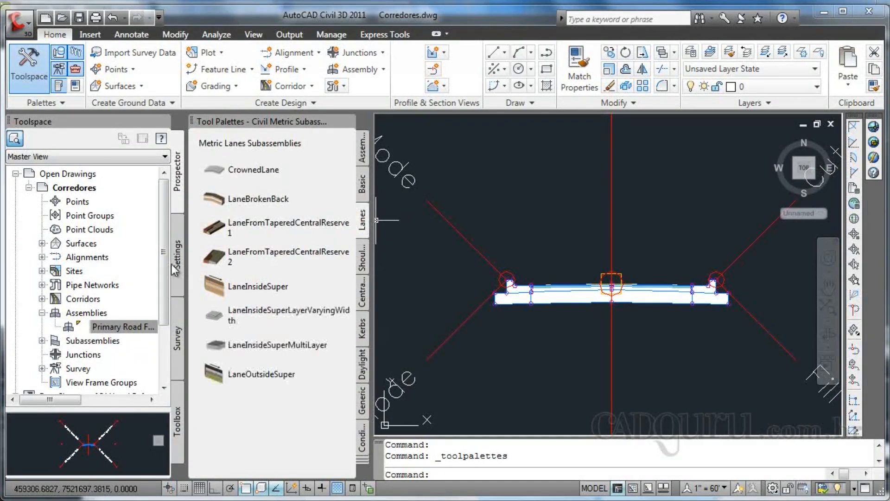
click(365, 268)
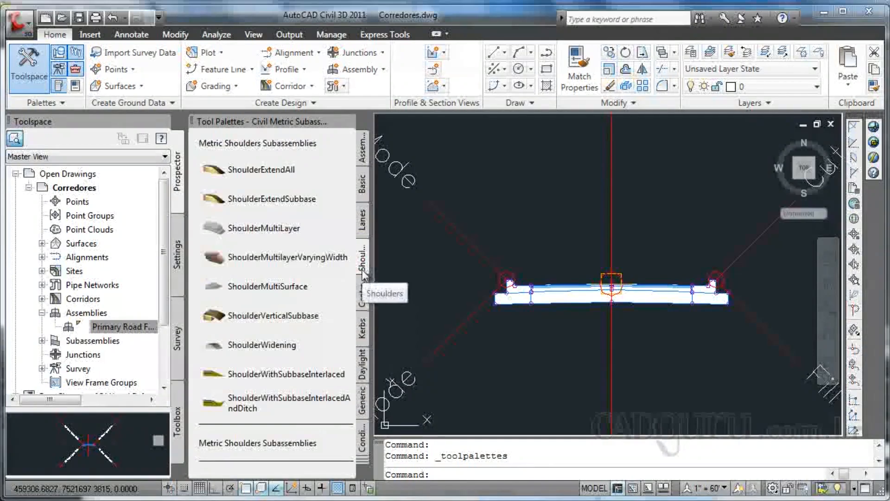
click(364, 360)
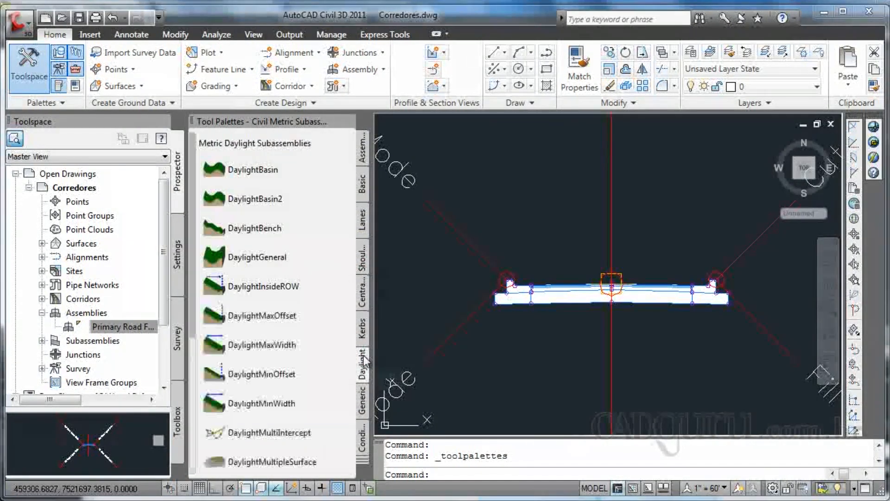
click(363, 393)
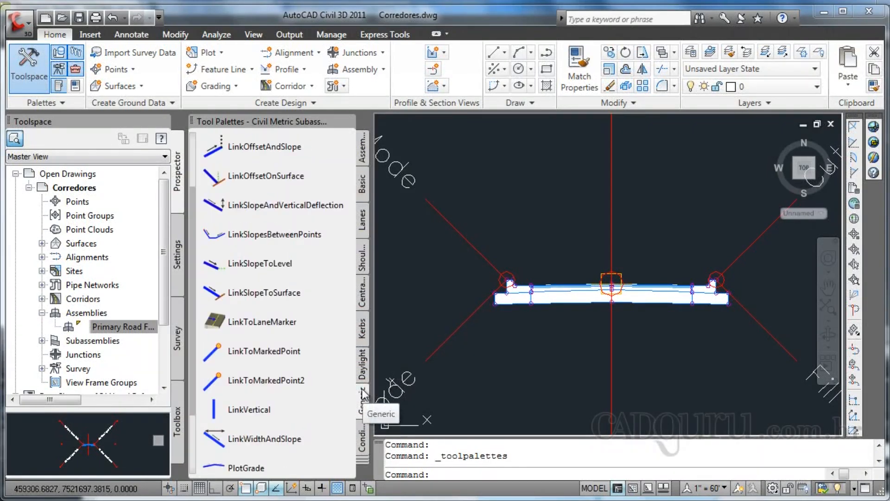
click(364, 329)
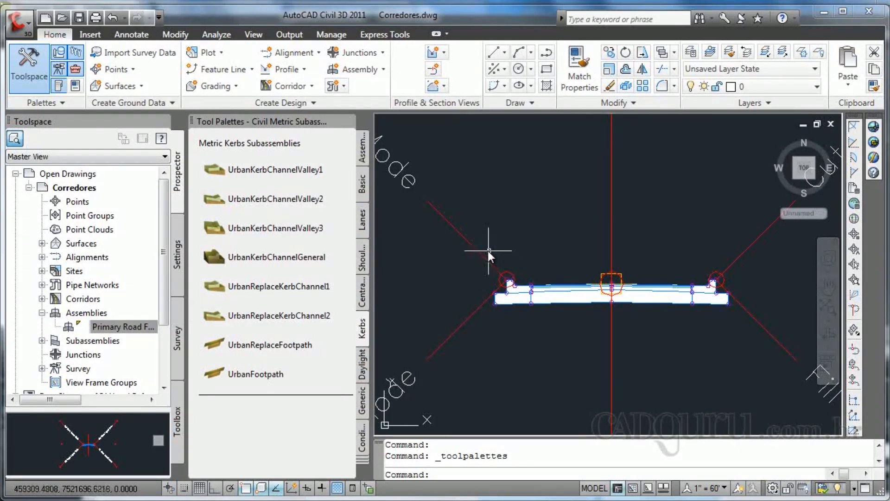
- Browse the Daylight Subassemblies in the Corridor Modeling Catalogs (Metric, .NET), and close the catalog and the tool palettes
click(566, 302)
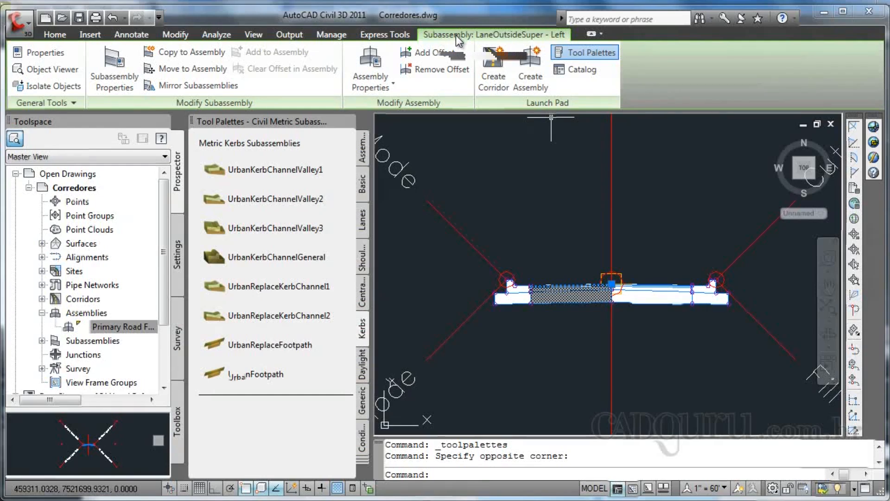
click(571, 70)
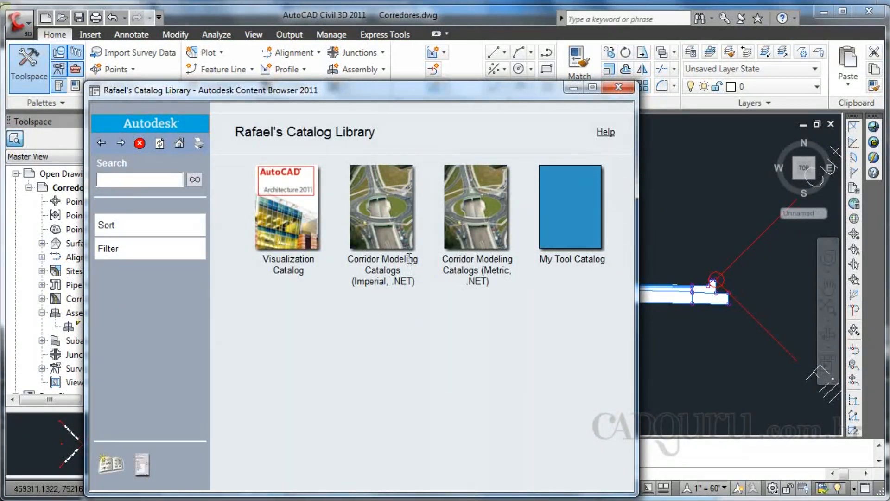
click(486, 225)
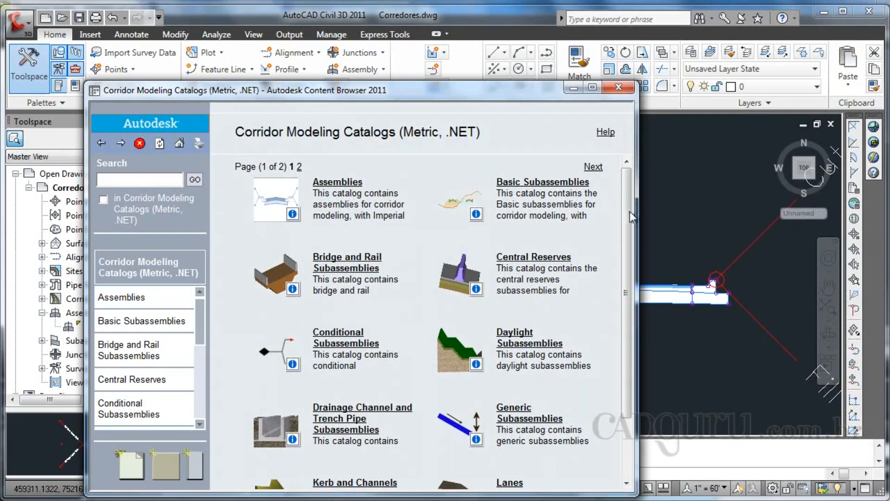
scroll(628, 229, down, 3)
scroll(621, 215, up, 3)
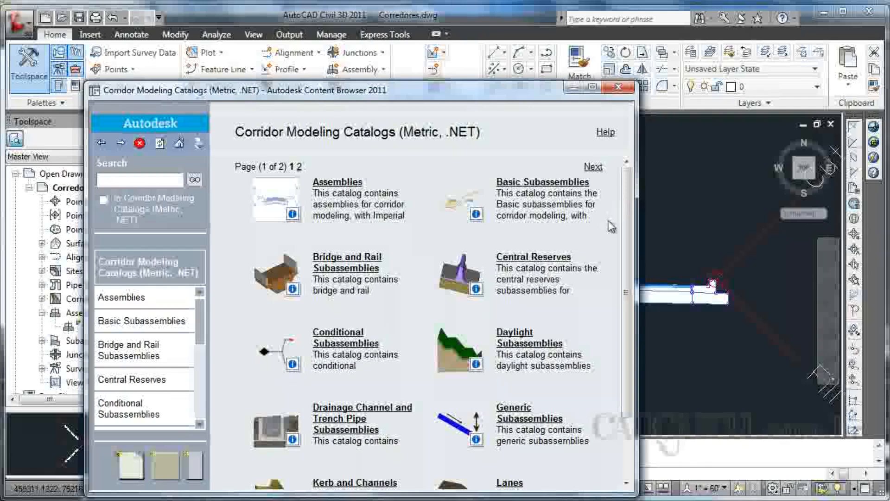
click(525, 344)
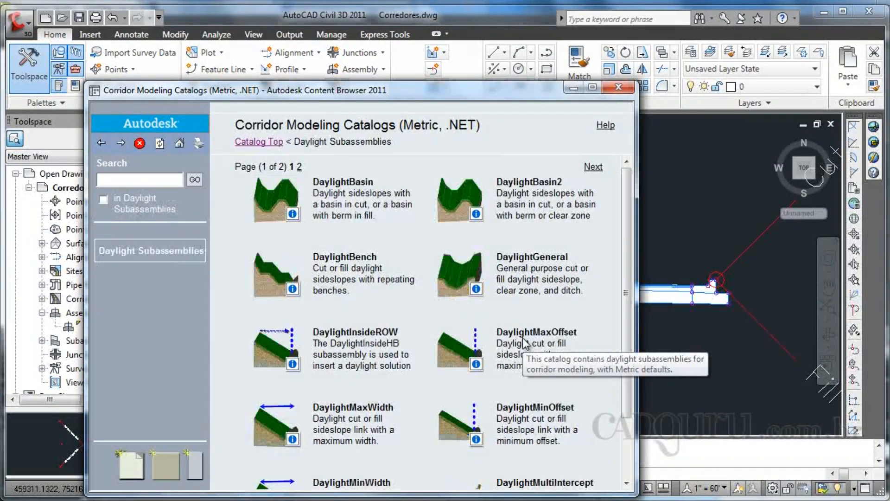
mouse_move(626, 234)
mouse_down()
mouse_move(622, 290)
mouse_move(626, 242)
mouse_up()
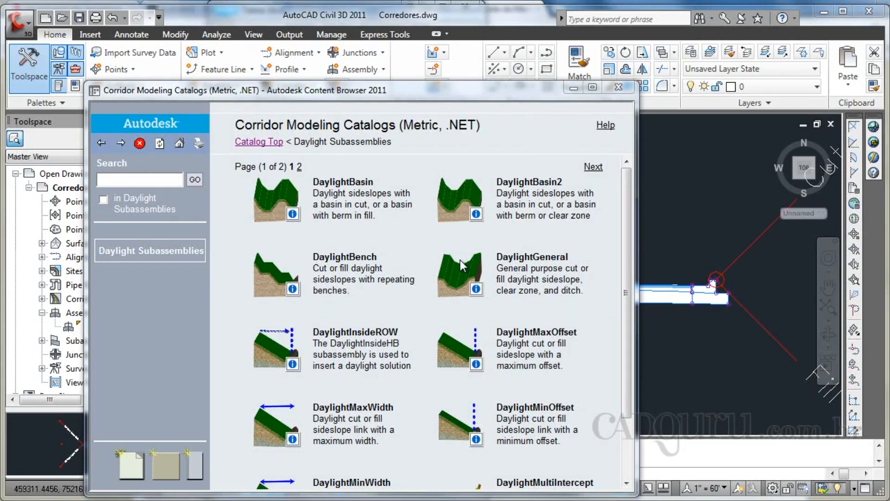
click(615, 88)
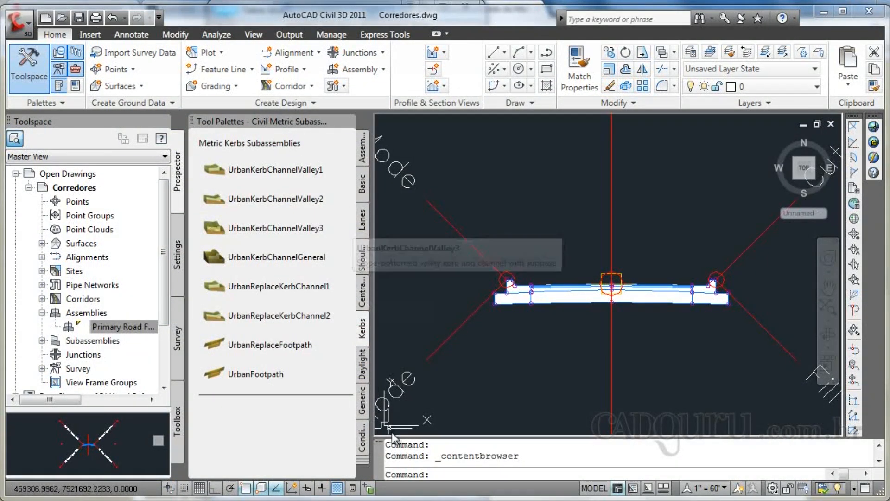
click(349, 122)
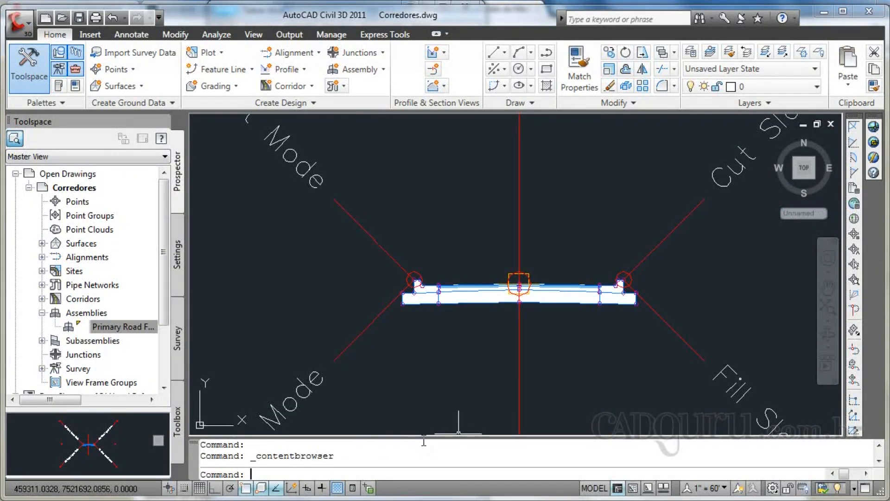
- Open the properties of the left LaneOutsideSuper subassembly and go to its lane parameters
text(r)
key(Return)
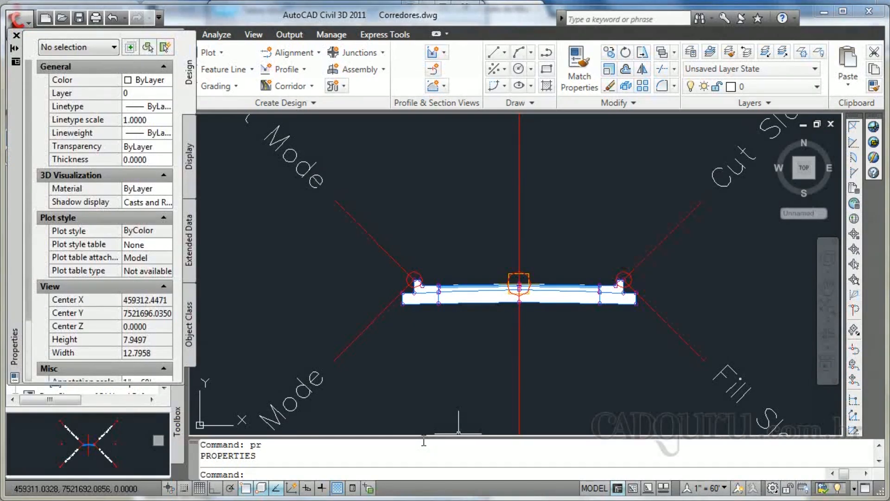
click(470, 302)
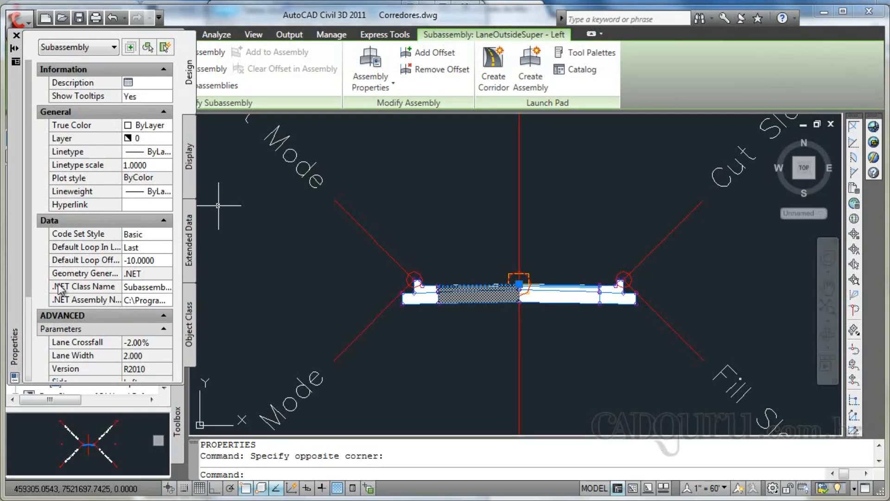
drag(31, 263, 27, 369)
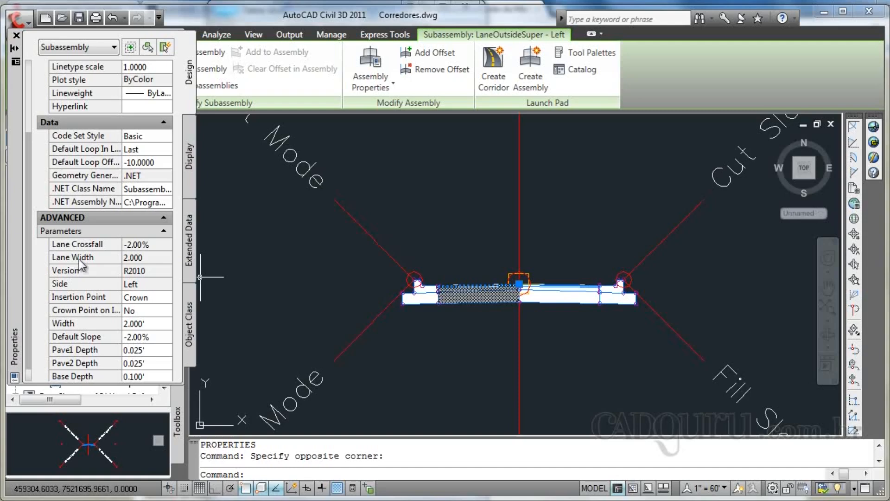
click(151, 259)
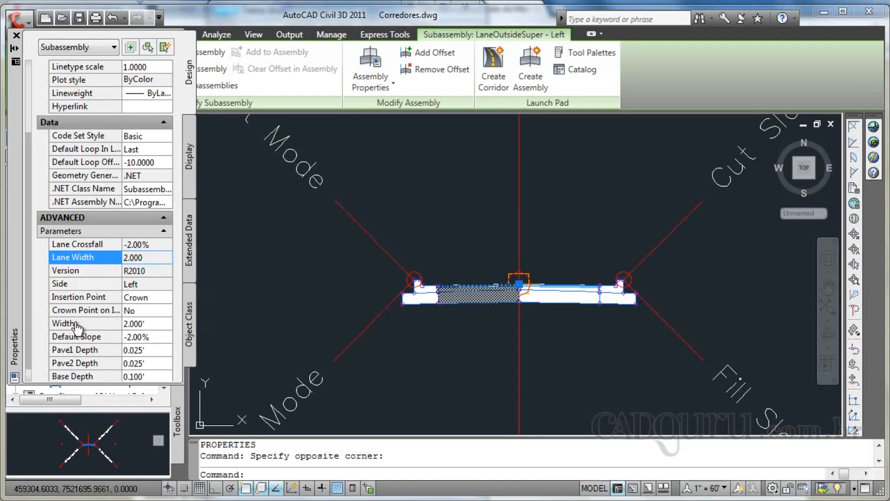
- Set the left lane's width to 5'
click(154, 324)
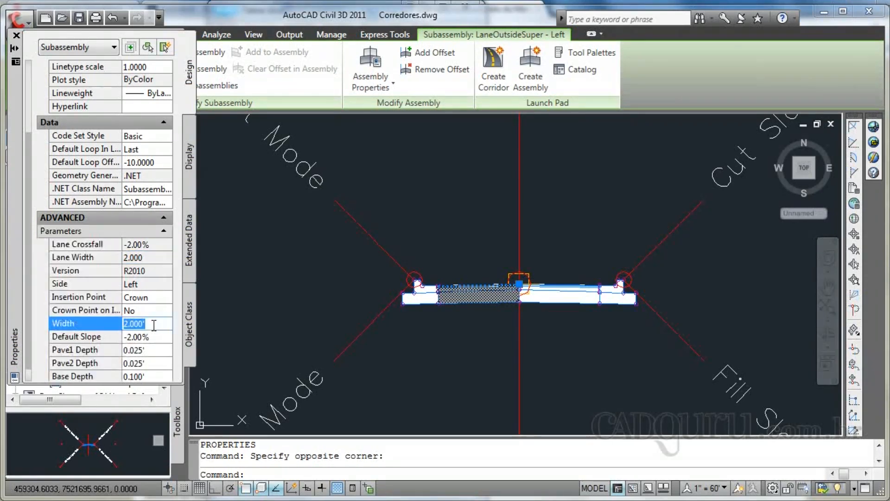
text(5)
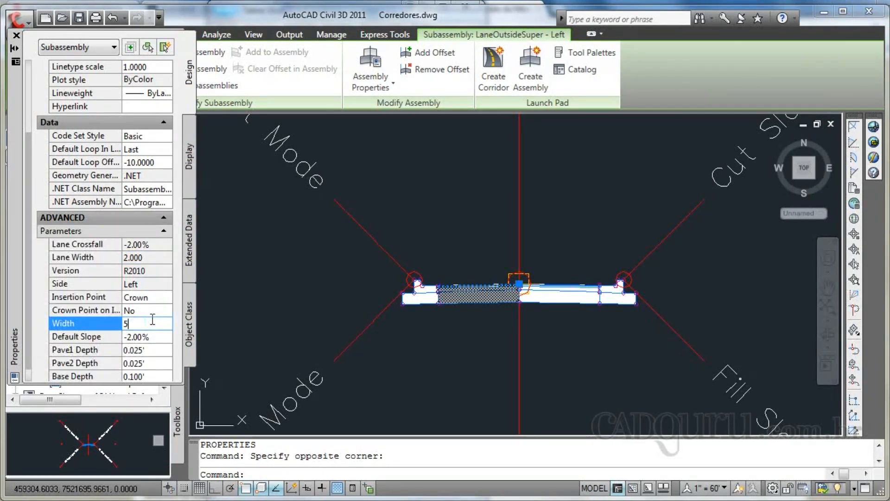
key(Return)
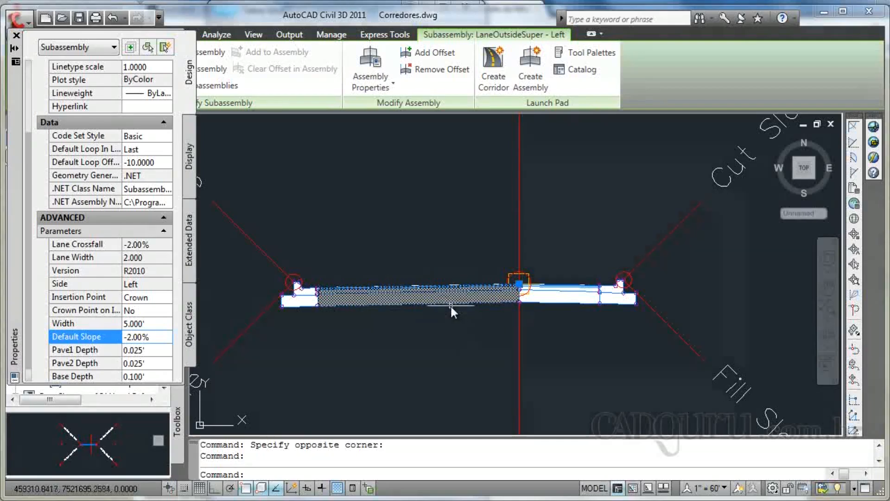
- Restore the left lane's width to 2'
click(157, 323)
text(2)
key(Tab)
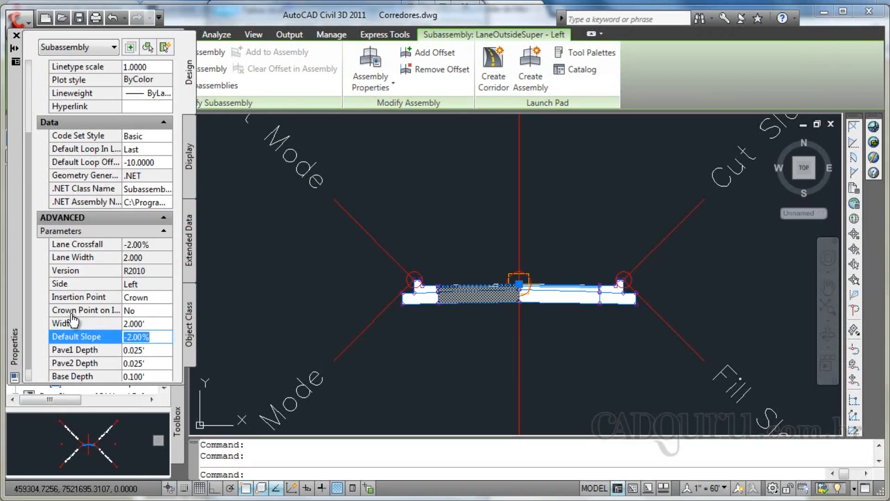
- Set the left lane's Pave1 Depth to 0.050'
scroll(31, 320, down, 1)
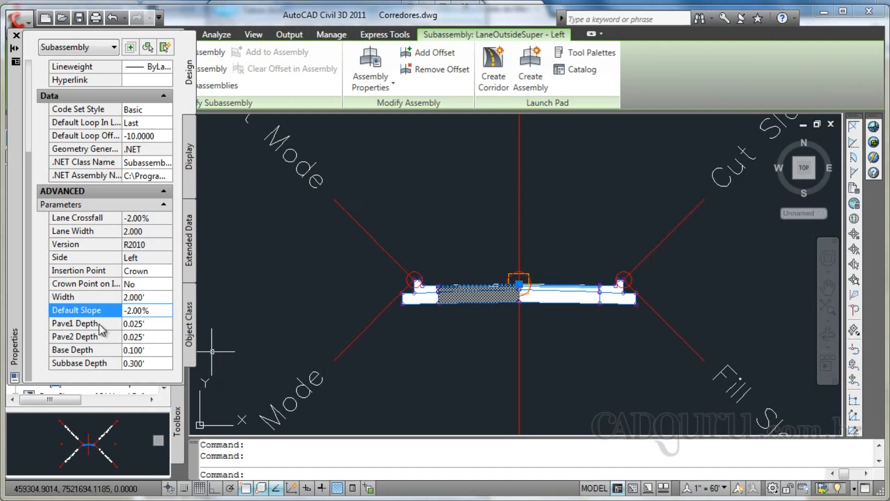
click(151, 324)
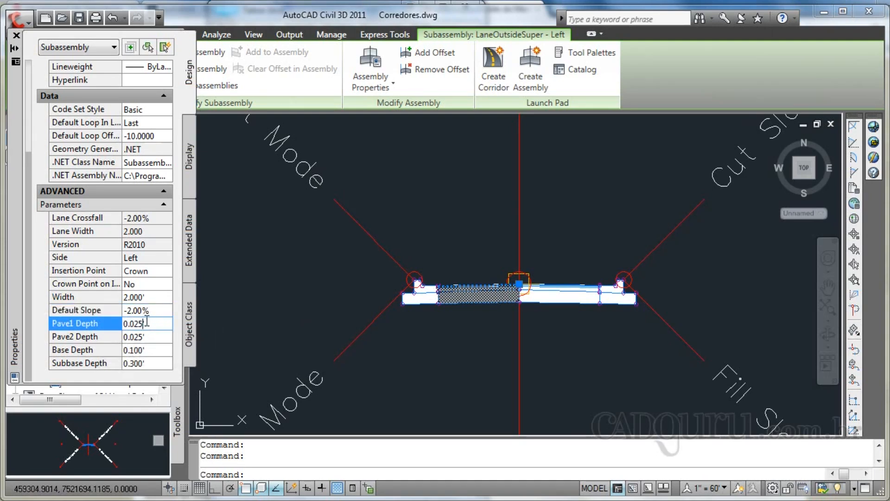
key(BackSpace)
text(050)
key(Tab)
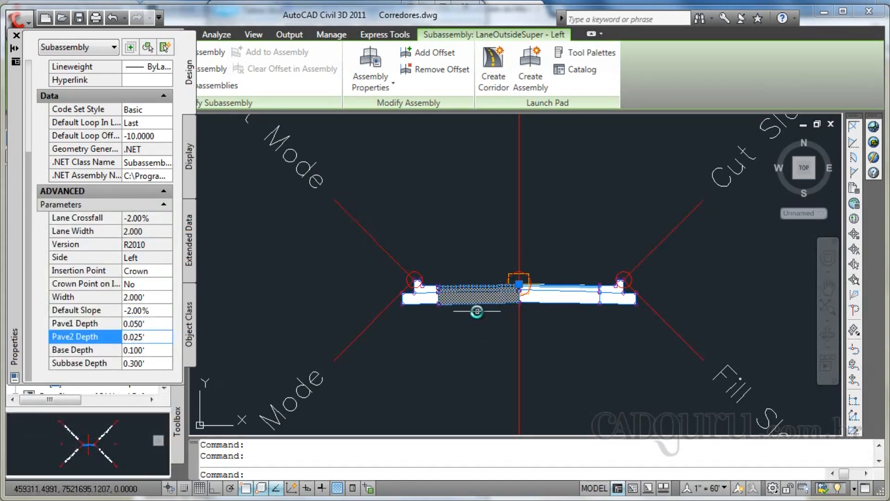
scroll(478, 309, up, 3)
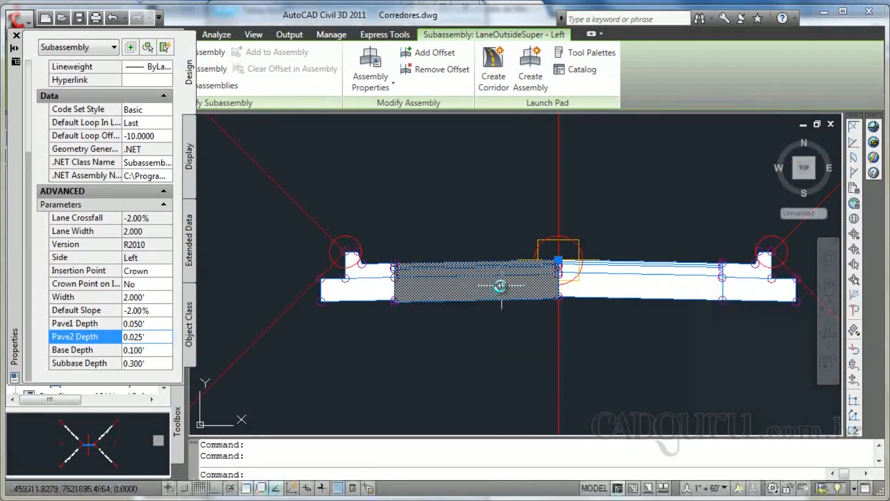
scroll(499, 288, down, 4)
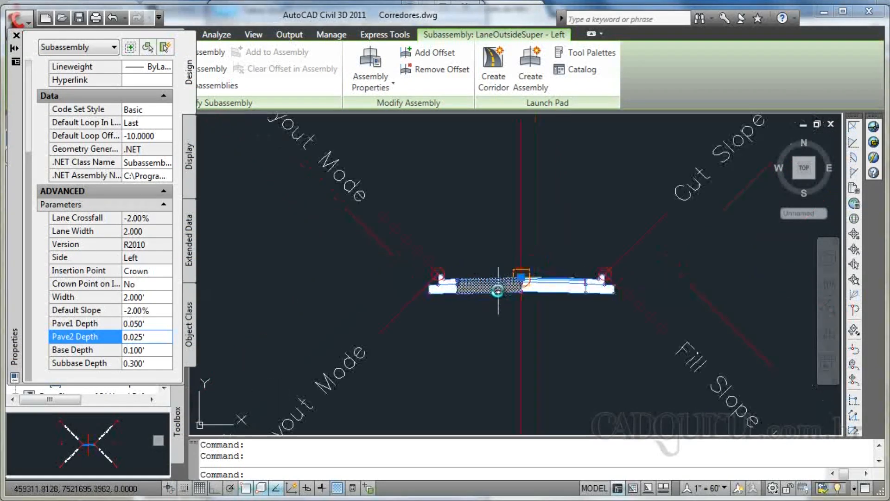
click(519, 260)
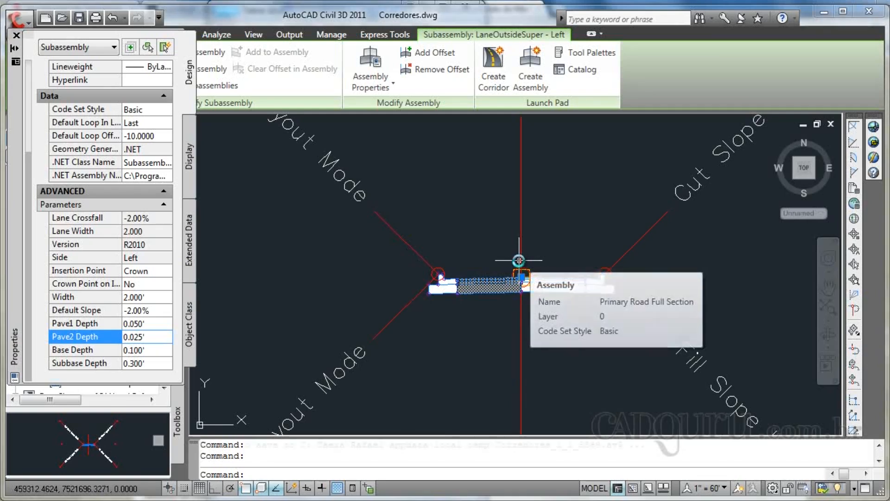